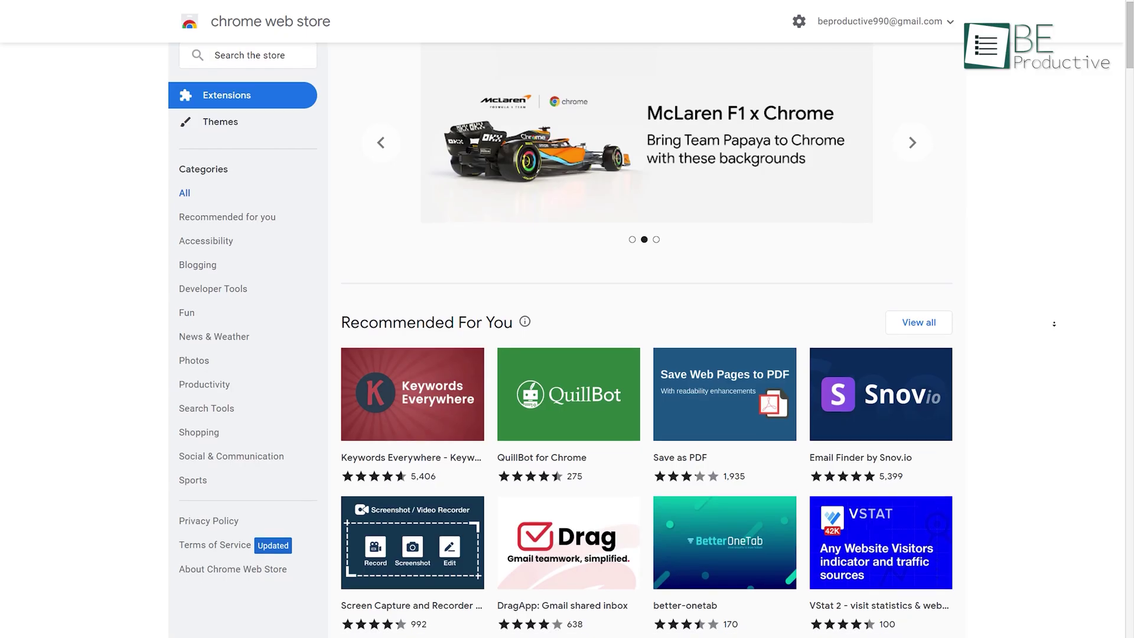
Browse the Recommended For You extensions and bring up the Text Blaze website.
scroll(1054, 324, down, 2)
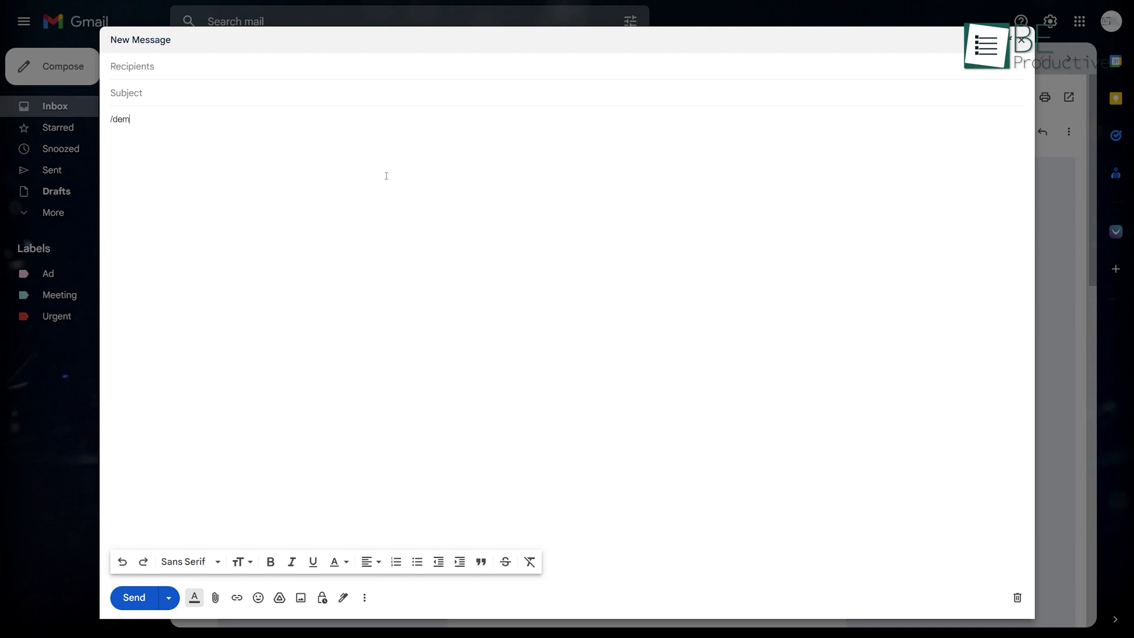
text(o)
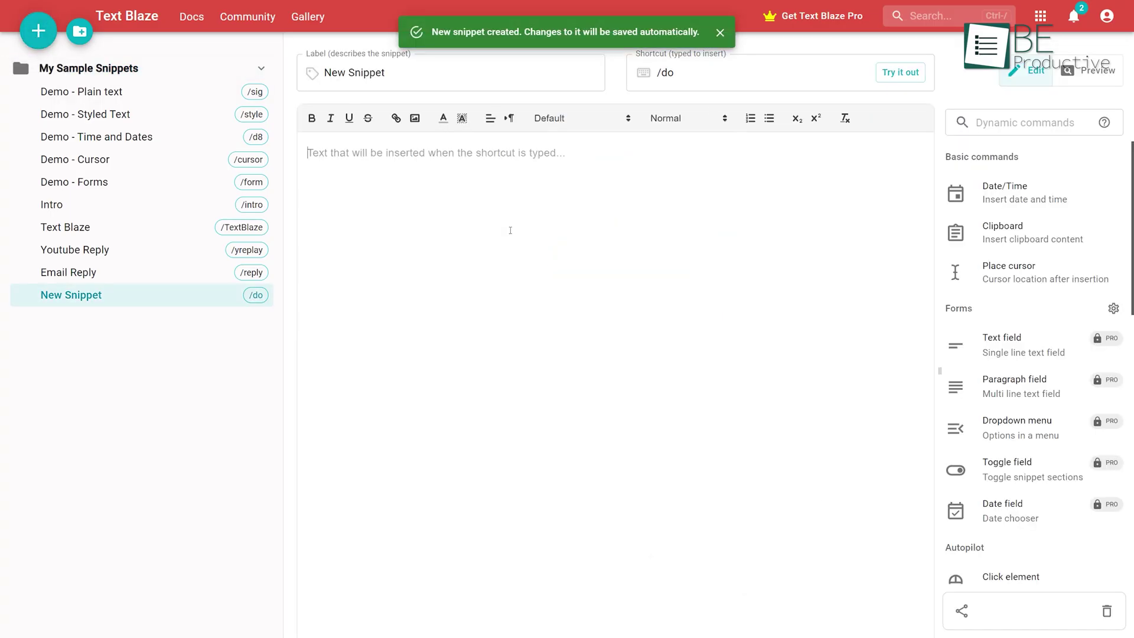
Paste the intro paragraph into a snippet labelled Demo with shortcut /demo.
text(First on our list is Text Blaze which eliminates repetitive typing, so you don't have to write the same words and emails repeatedly. For example, go to the extension, and click on this new snippet button. Now give it a name, type a shortcut and enter your texts. When Done.)
triple_click(378, 73)
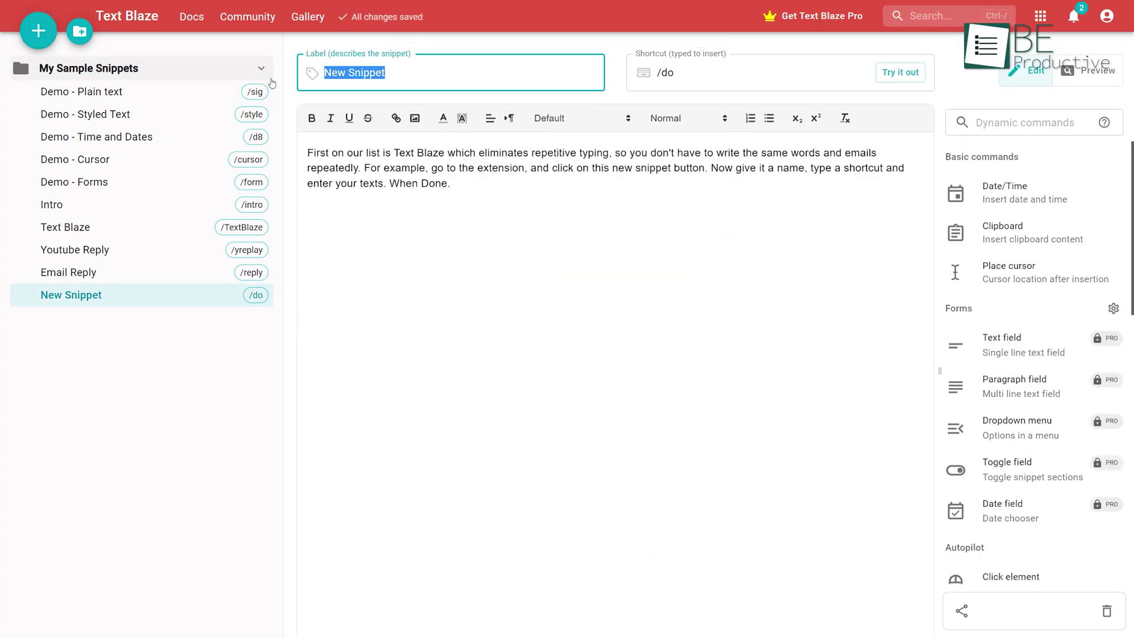
text(Demo)
click(748, 72)
key(BackSpace)
text(emo)
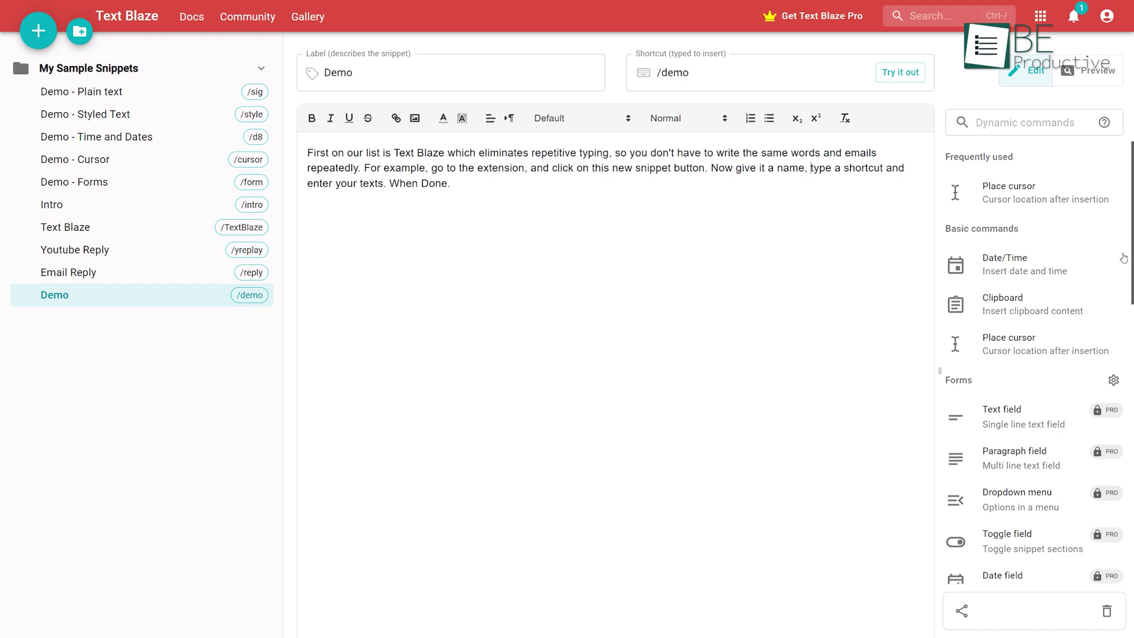
Insert a cursor marker and a YYYY-MM-DD date field into the Demo snippet.
click(1030, 193)
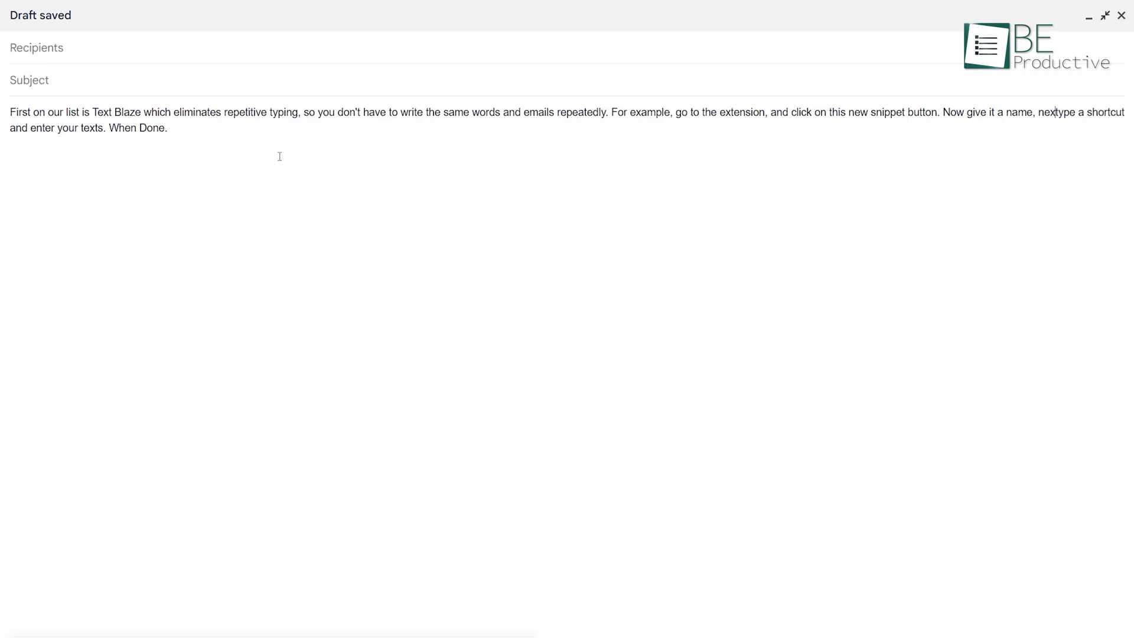
text(tcut and)
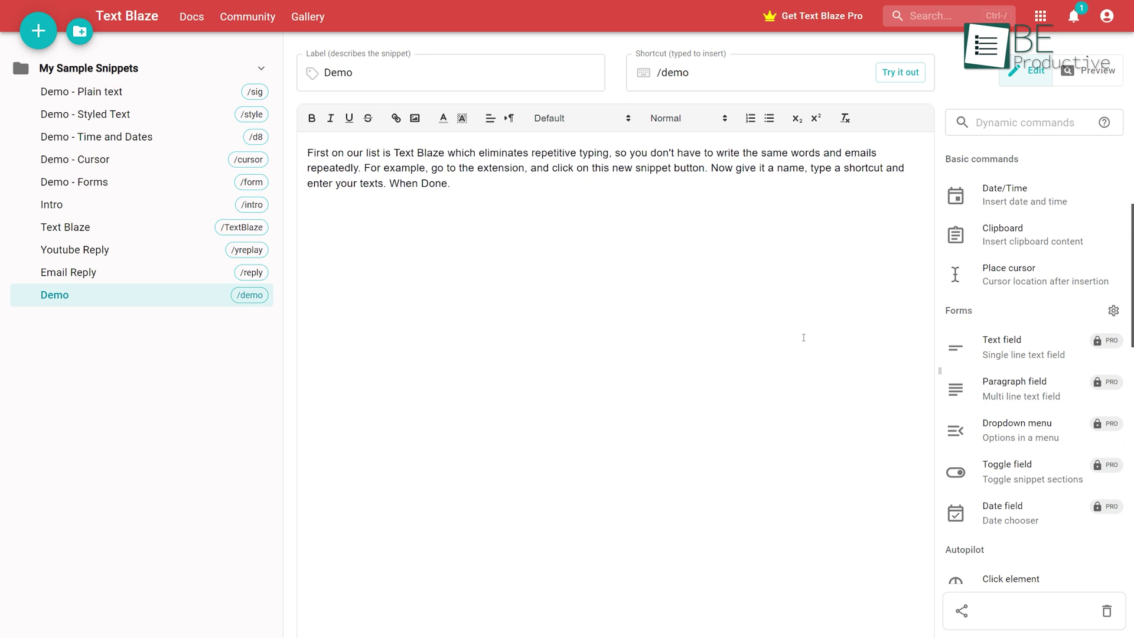
click(1004, 194)
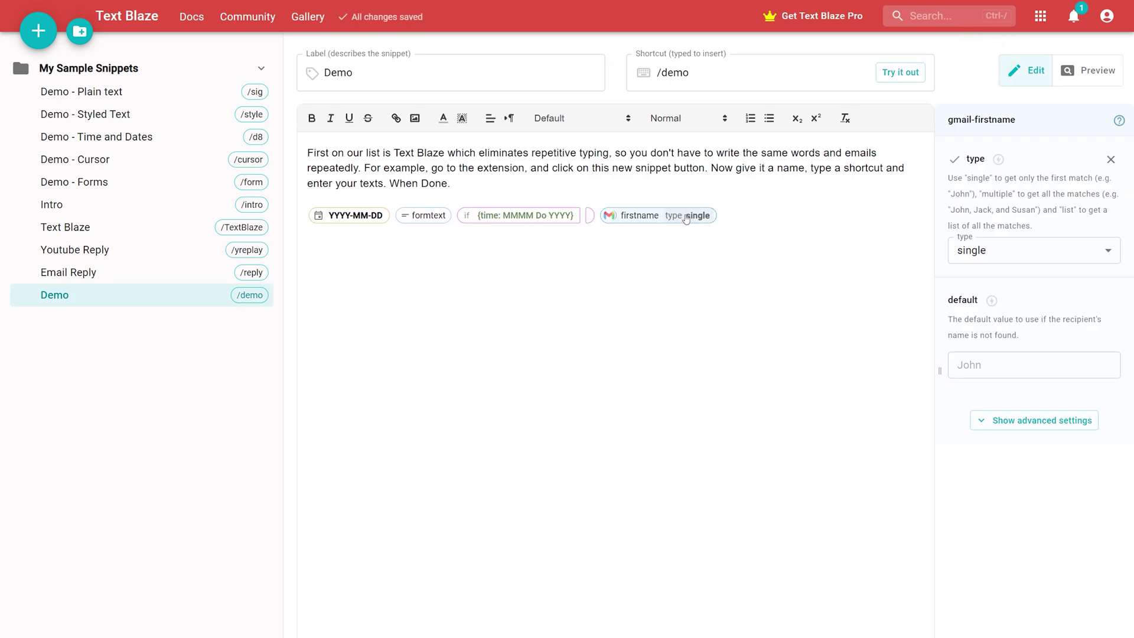
Put the Demo, Text Blaze and Email Reply snippets into a new folder and bring up its sharing options.
click(80, 33)
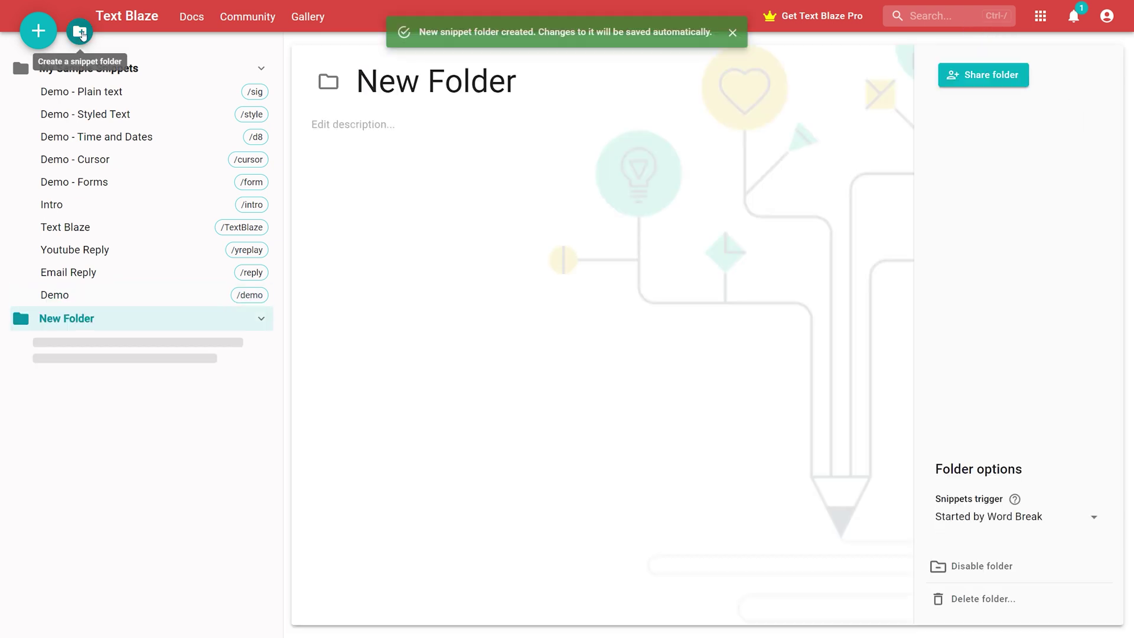
click(101, 298)
drag(101, 298, 101, 322)
drag(65, 226, 114, 358)
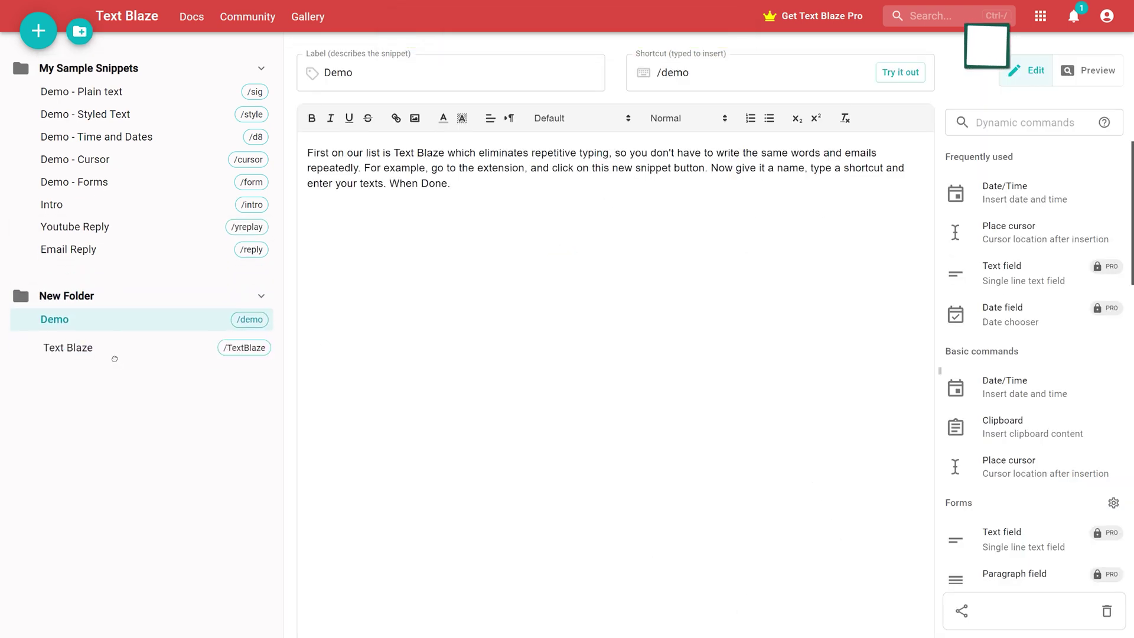
drag(65, 249, 104, 331)
click(136, 253)
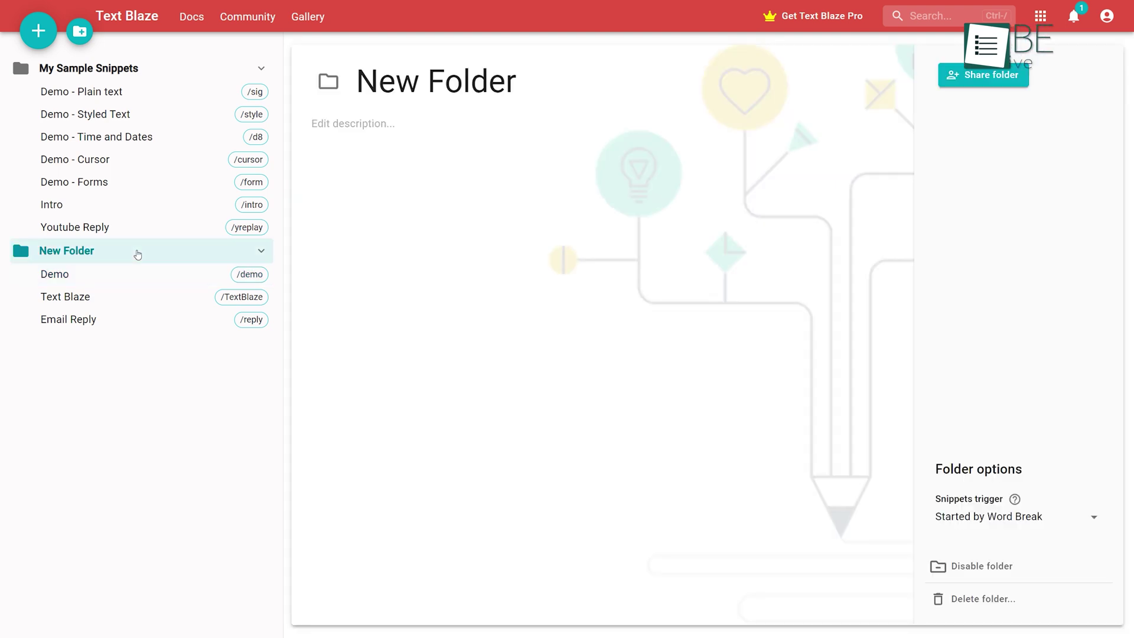
click(983, 75)
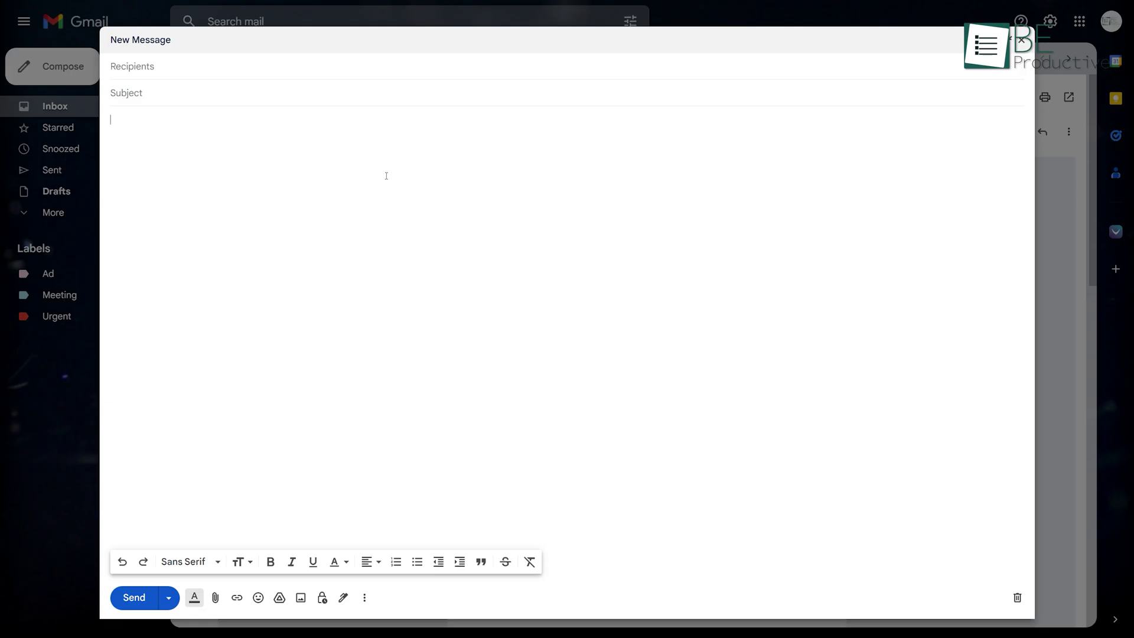
Expand the /demo snippet by typing it in Gmail, Docs and notes.
text(o)
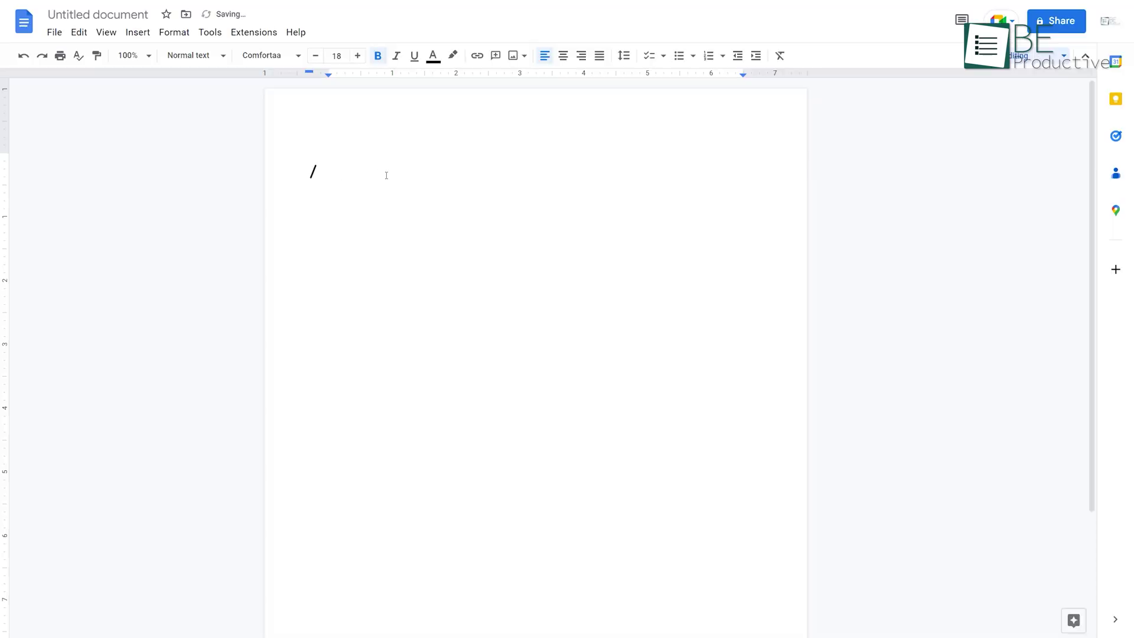
text(demo)
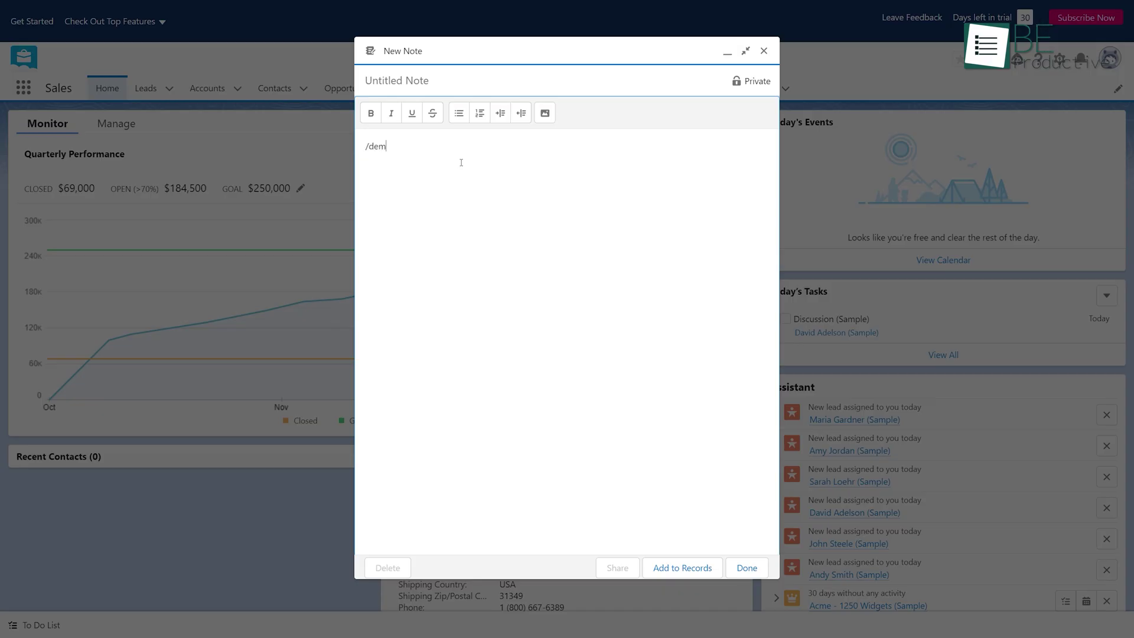
text(o)
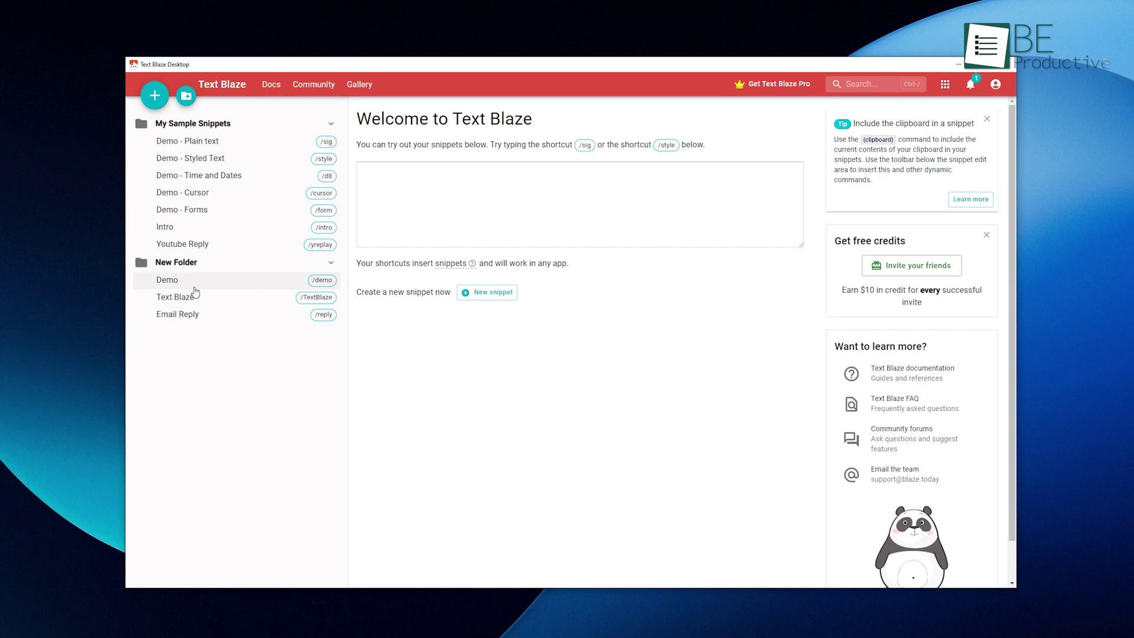
click(195, 282)
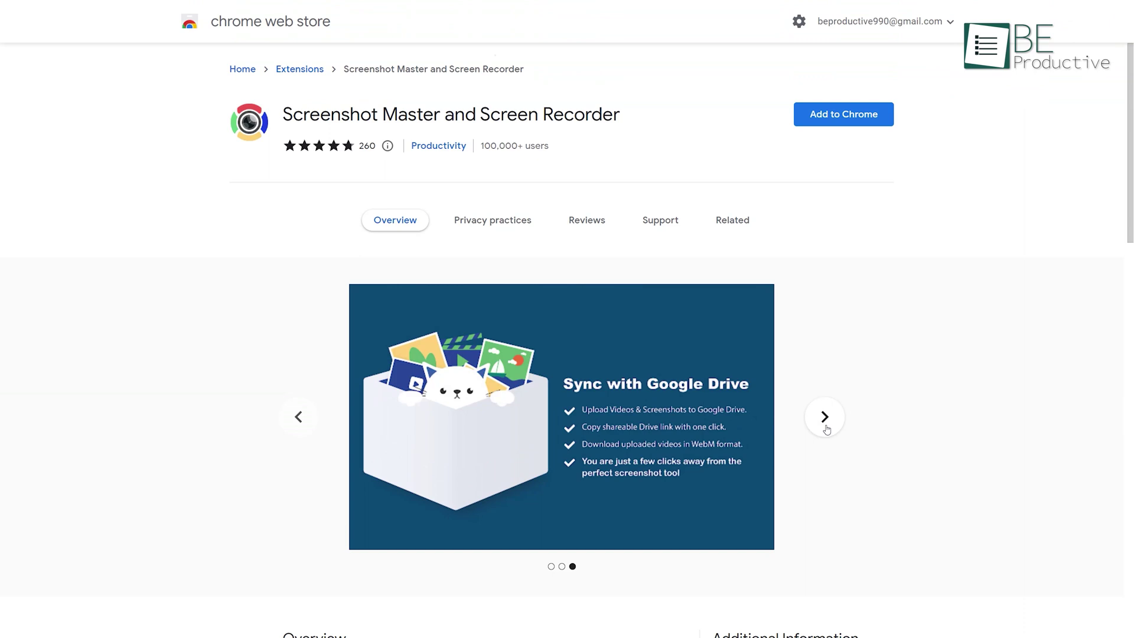
Browse the preview images and add Screenshot Master and Screen Recorder to Chrome.
click(825, 426)
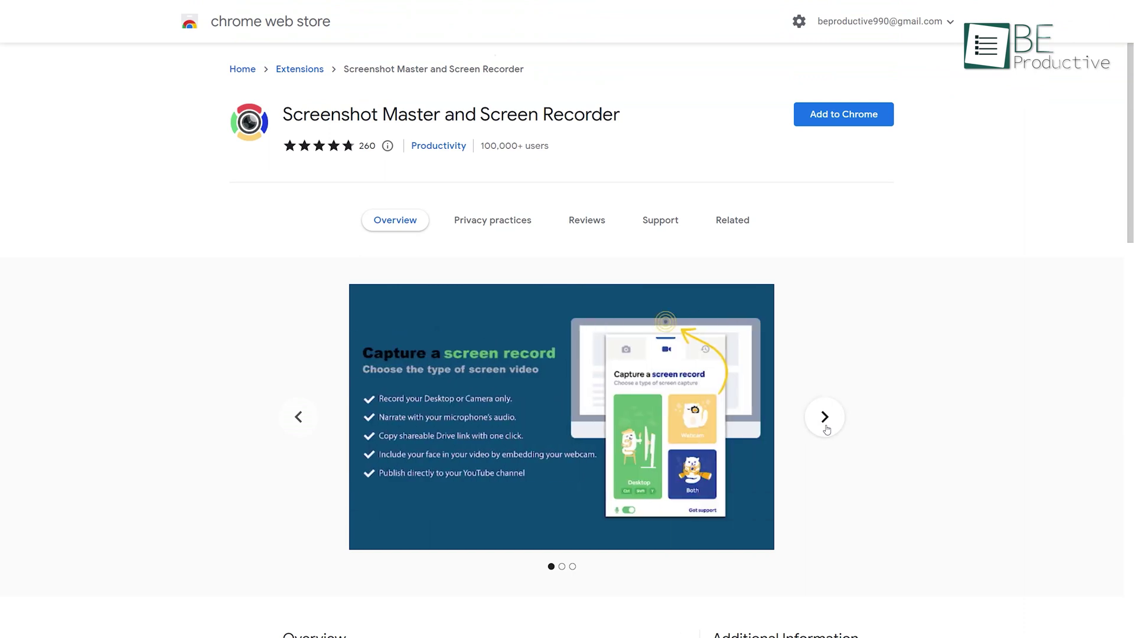
click(826, 426)
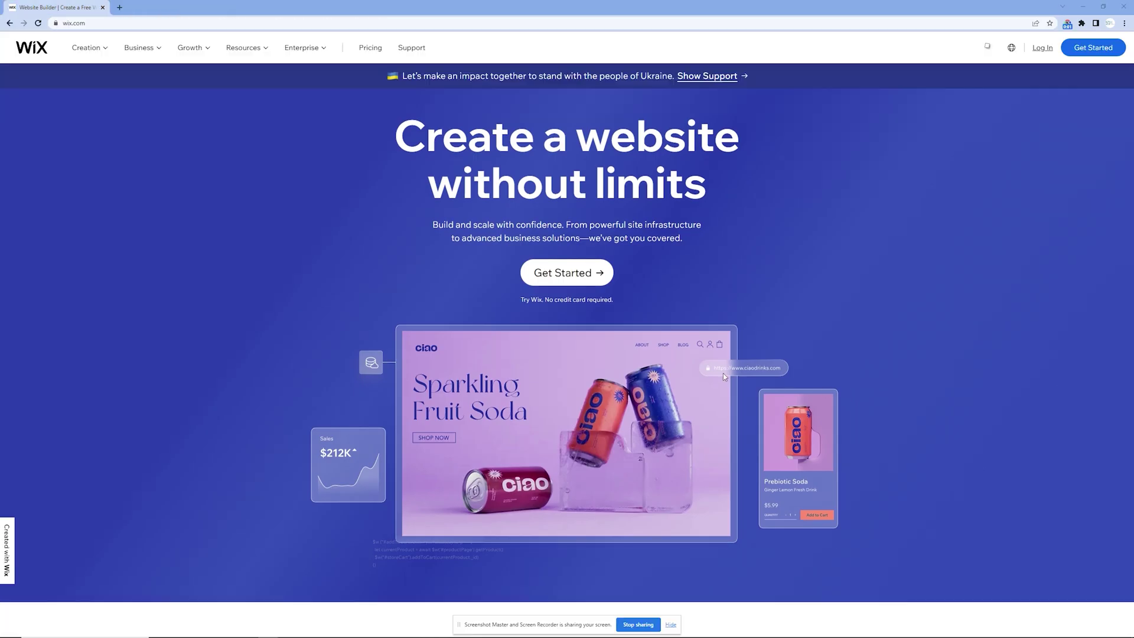
scroll(883, 298, down, 10)
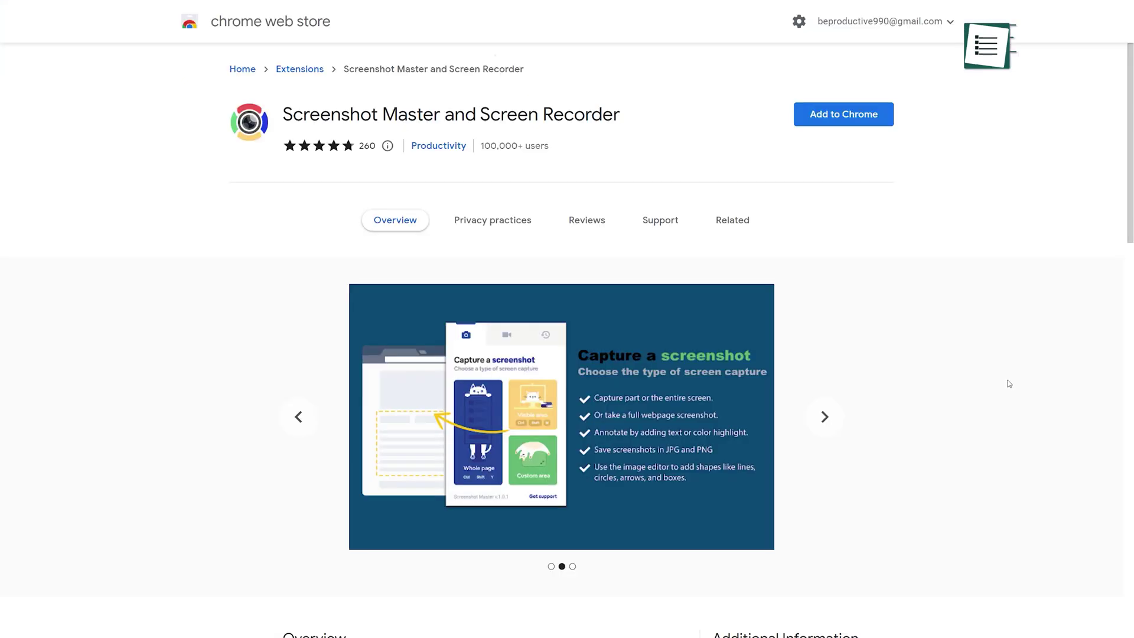
click(852, 114)
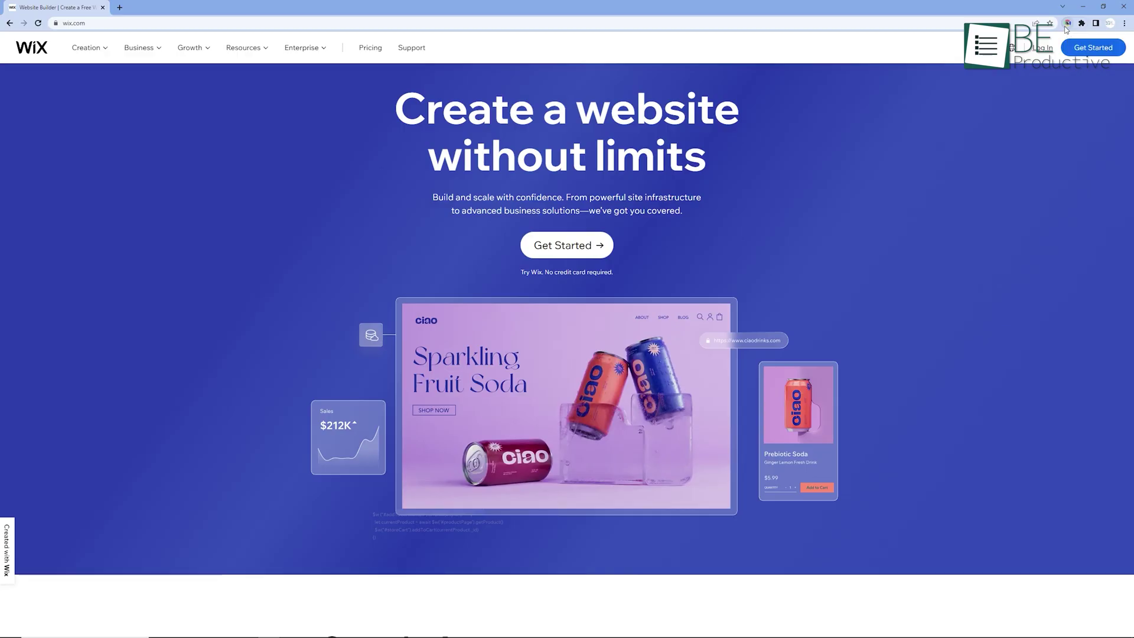
click(1076, 20)
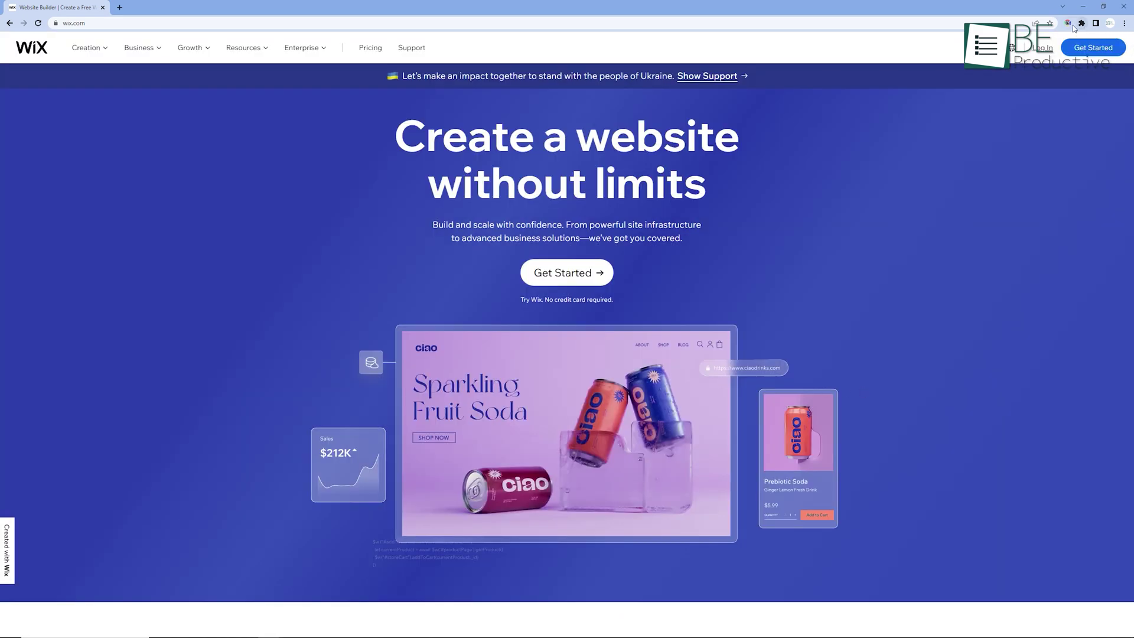
Capture the wix.com page and mark the headline with a red rectangle, arrow and pink highlight.
click(1069, 25)
click(1039, 112)
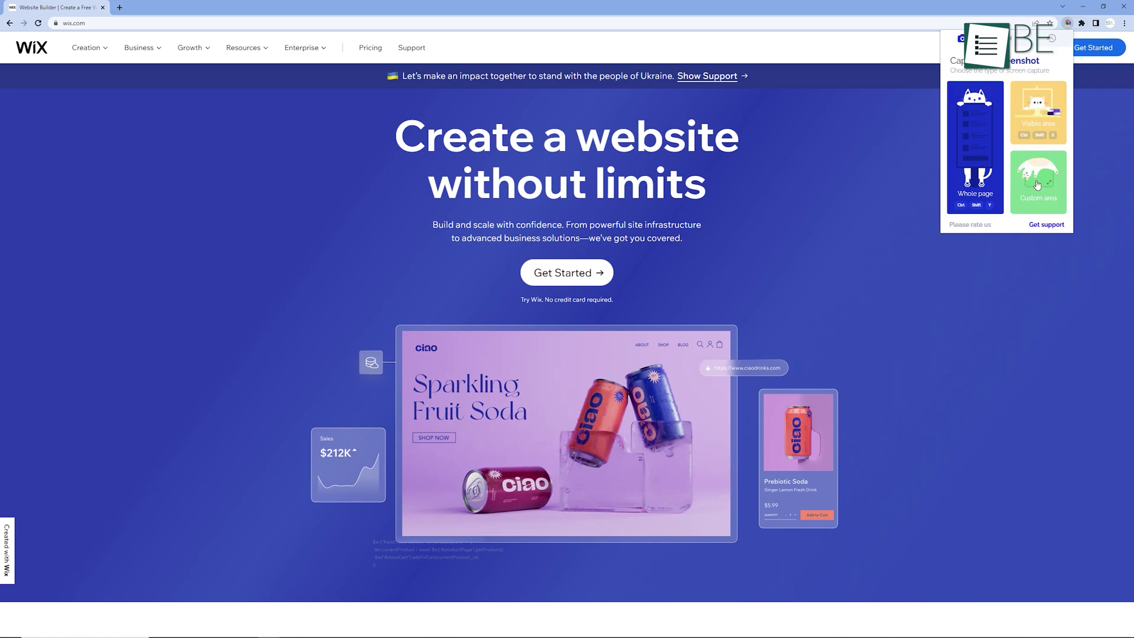
click(1038, 185)
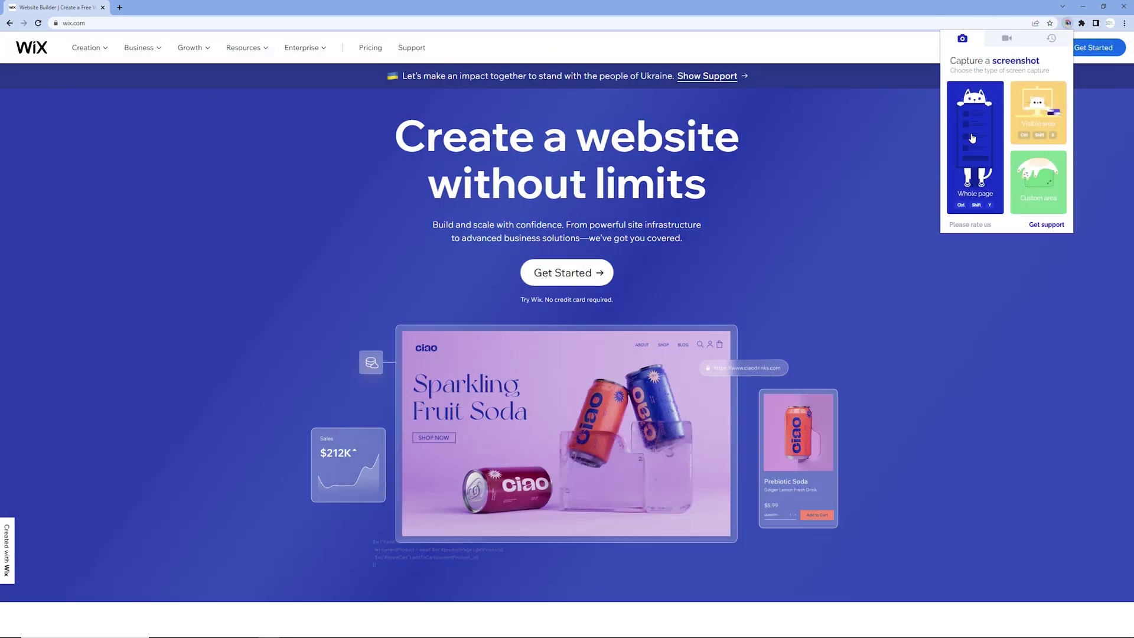
click(998, 106)
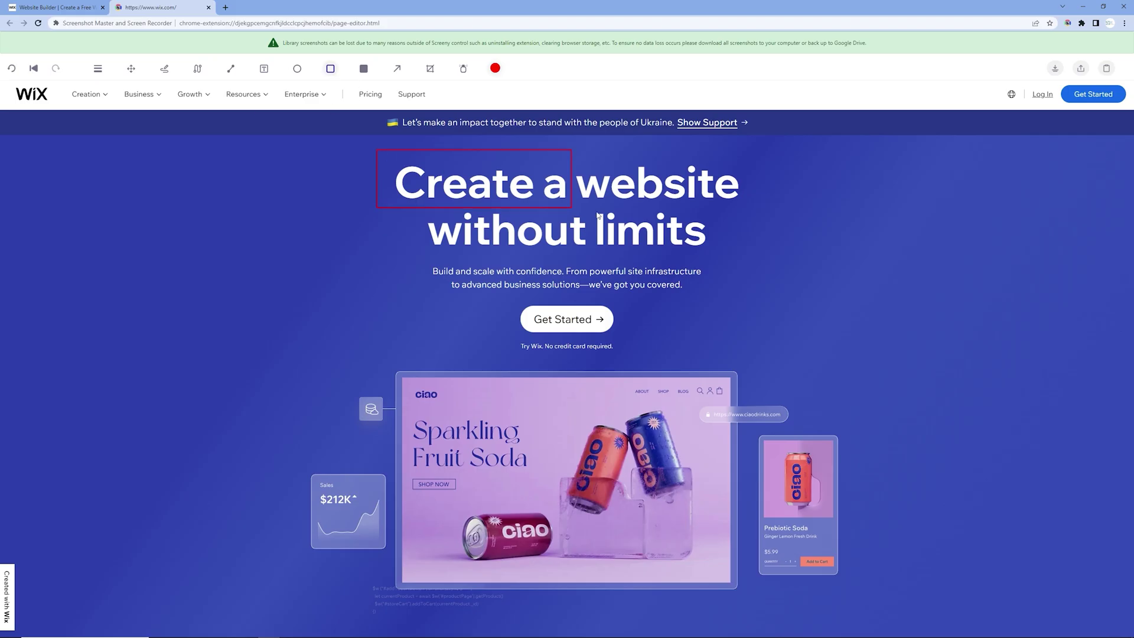
drag(598, 215, 752, 257)
click(397, 68)
drag(159, 335, 401, 215)
click(165, 68)
drag(585, 290, 604, 289)
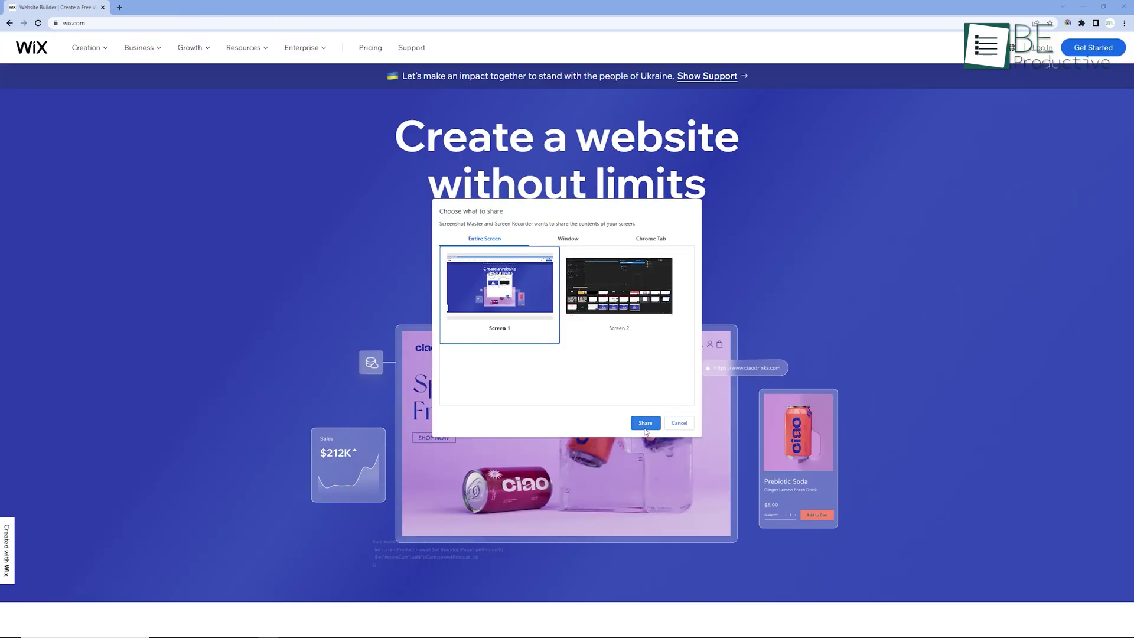
Record the entire screen, then download it, export to MP4 and upload to Google Drive.
click(642, 420)
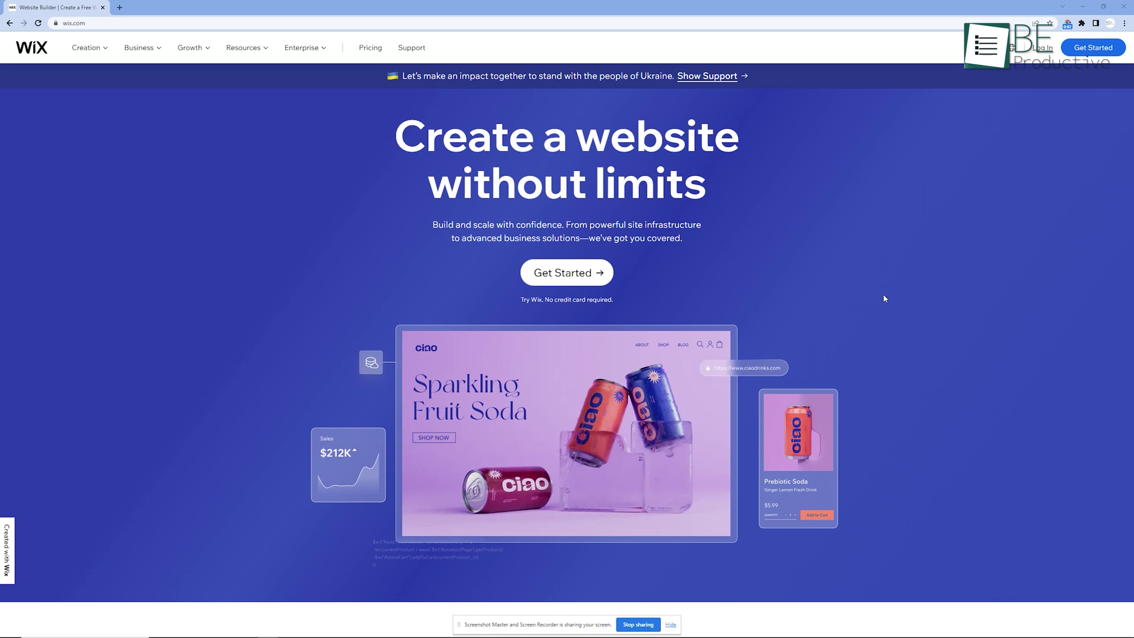
scroll(884, 298, down, 10)
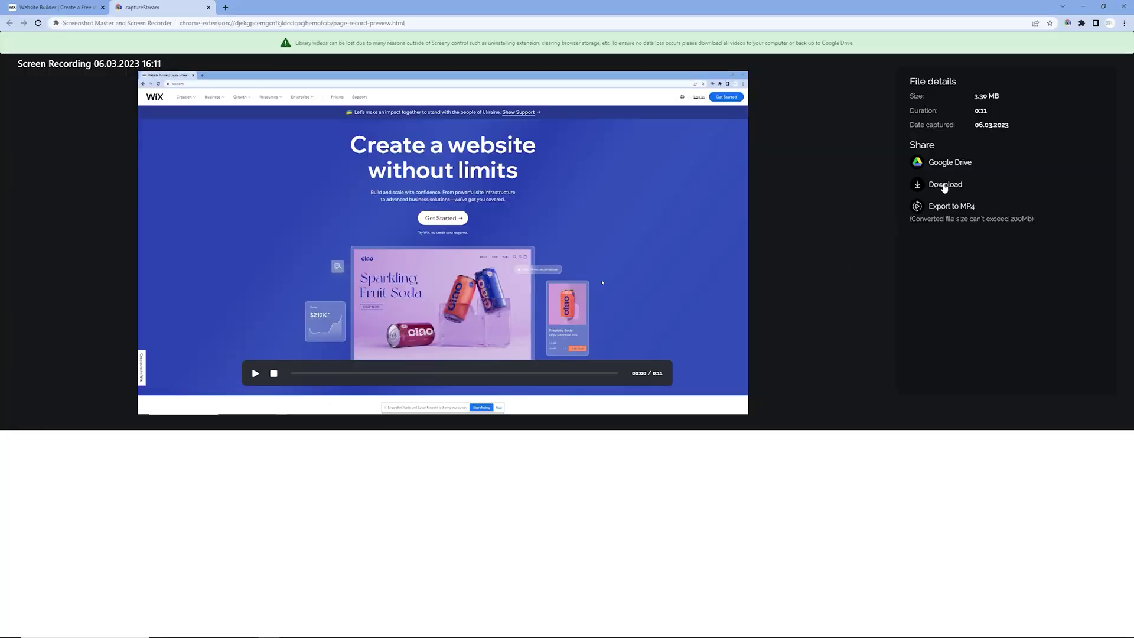
click(944, 186)
click(936, 207)
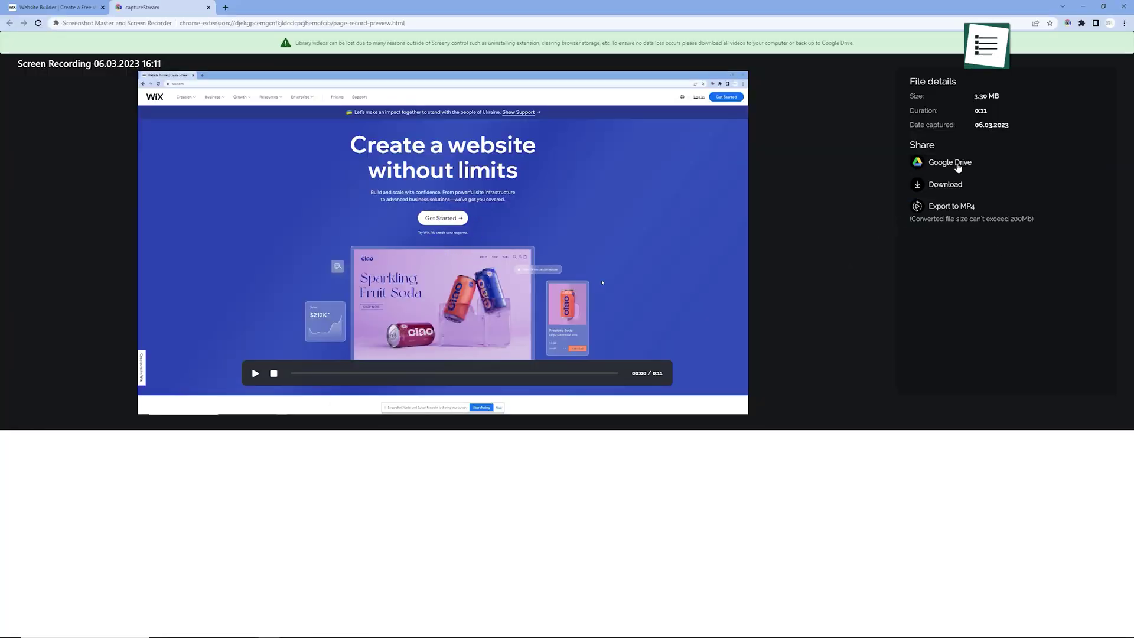
click(957, 163)
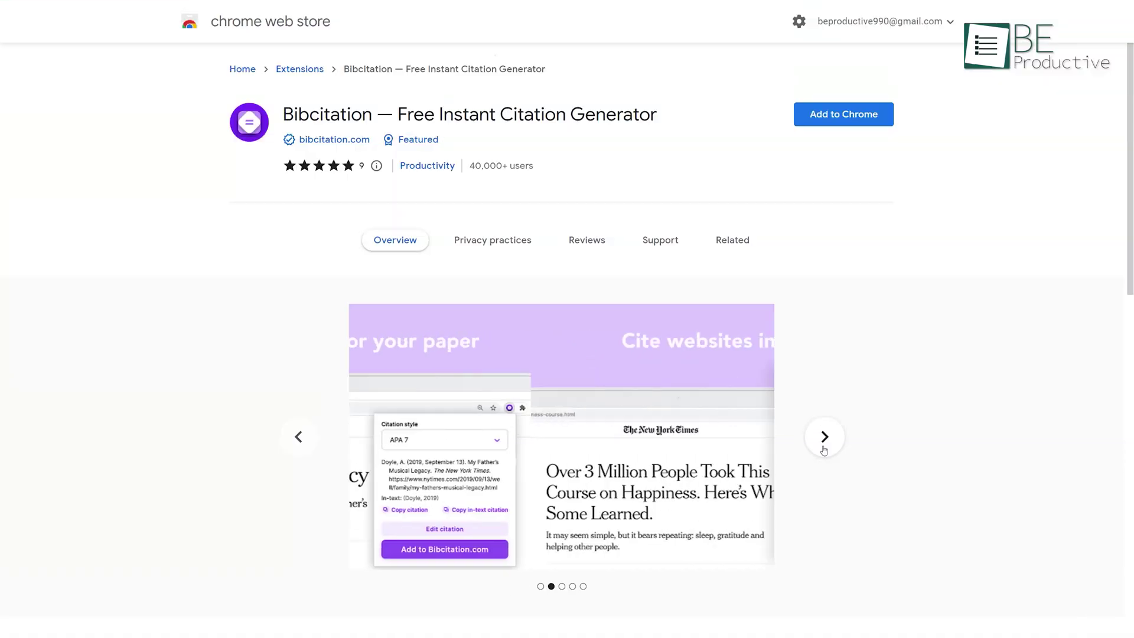
Add Bibcitation and generate a citation for the current journal page.
click(824, 448)
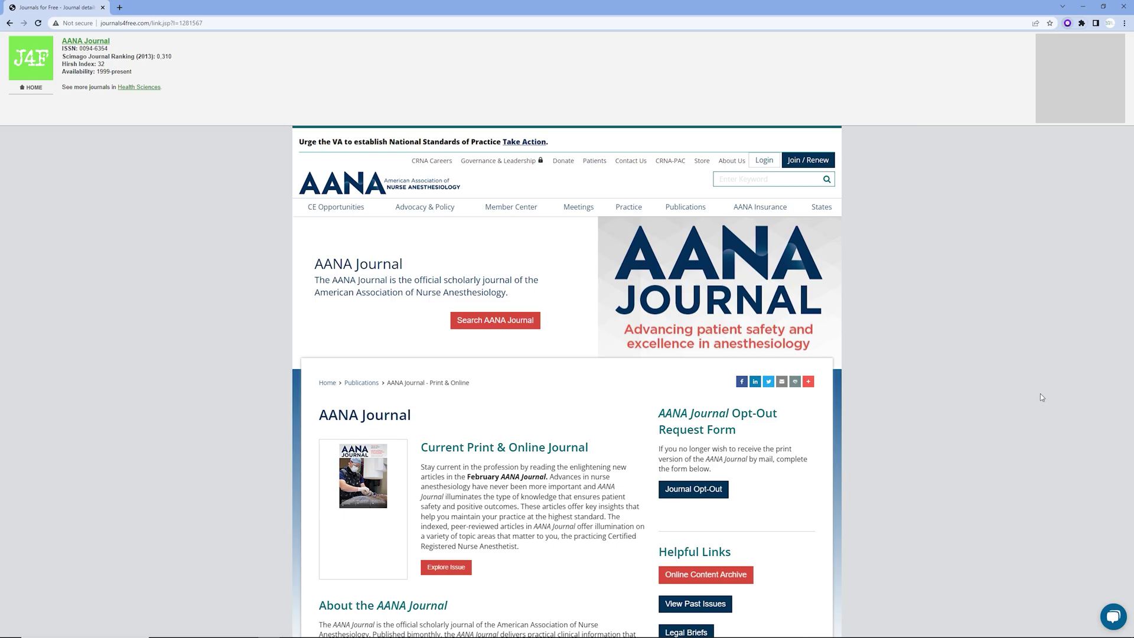
click(1067, 23)
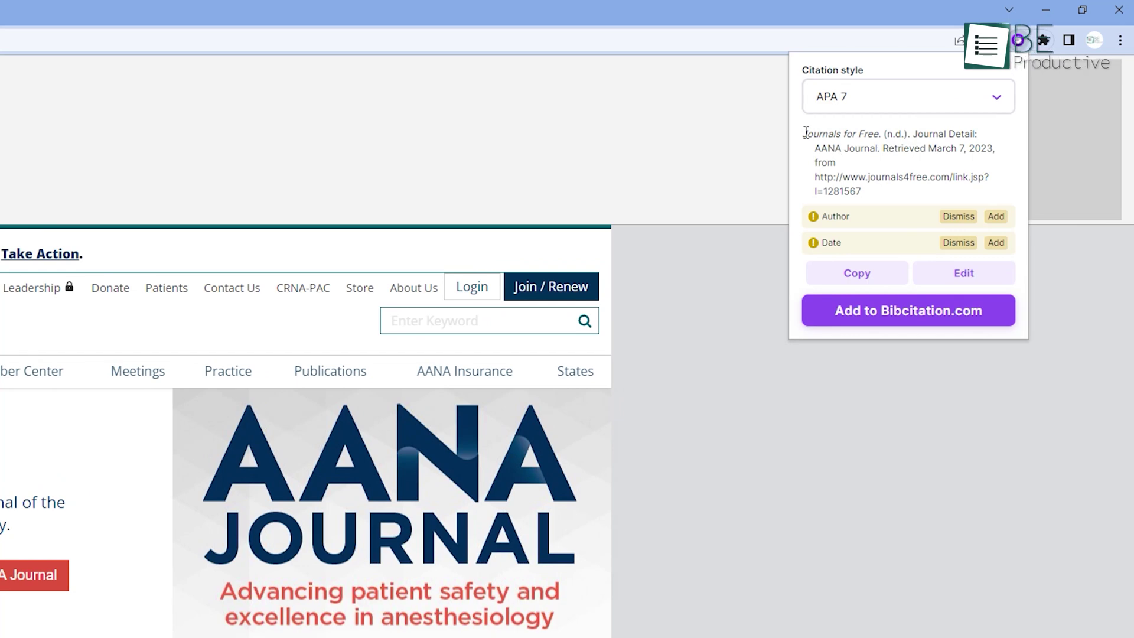
drag(806, 133, 997, 200)
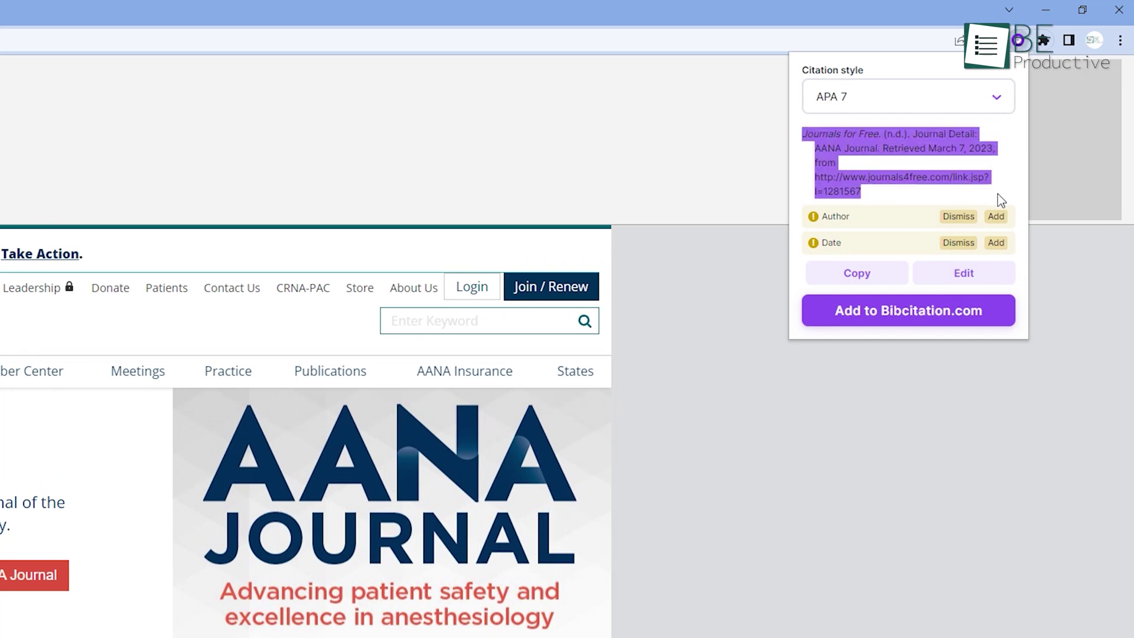
click(997, 194)
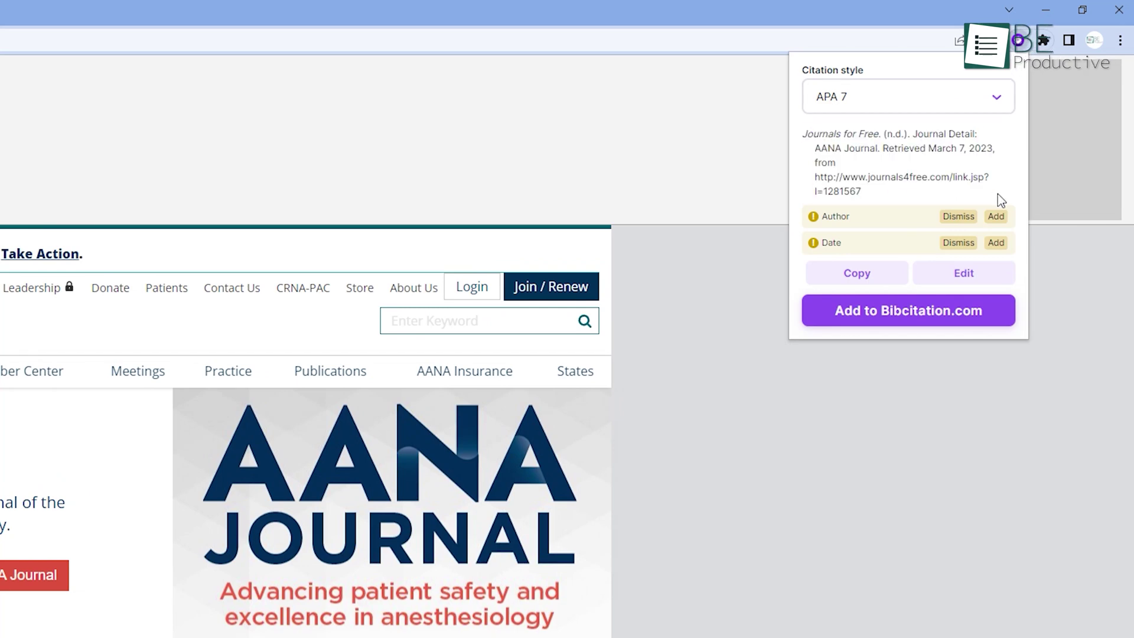
Review the citation styles, then cite the Afrique: Archéologie et Arts page and edit it.
click(983, 110)
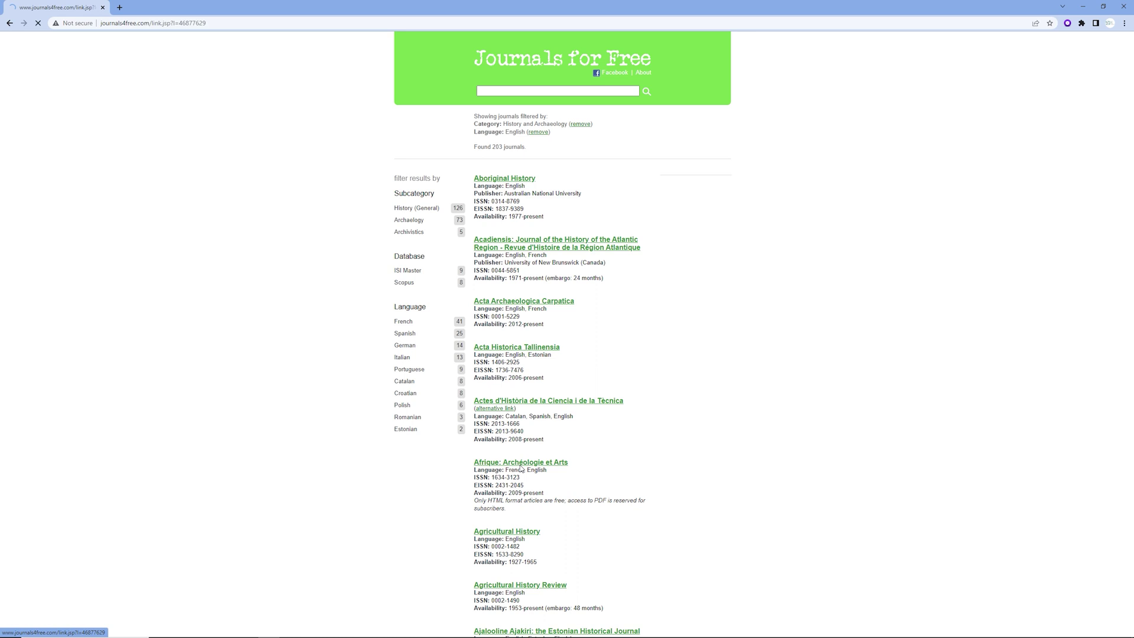
click(1067, 23)
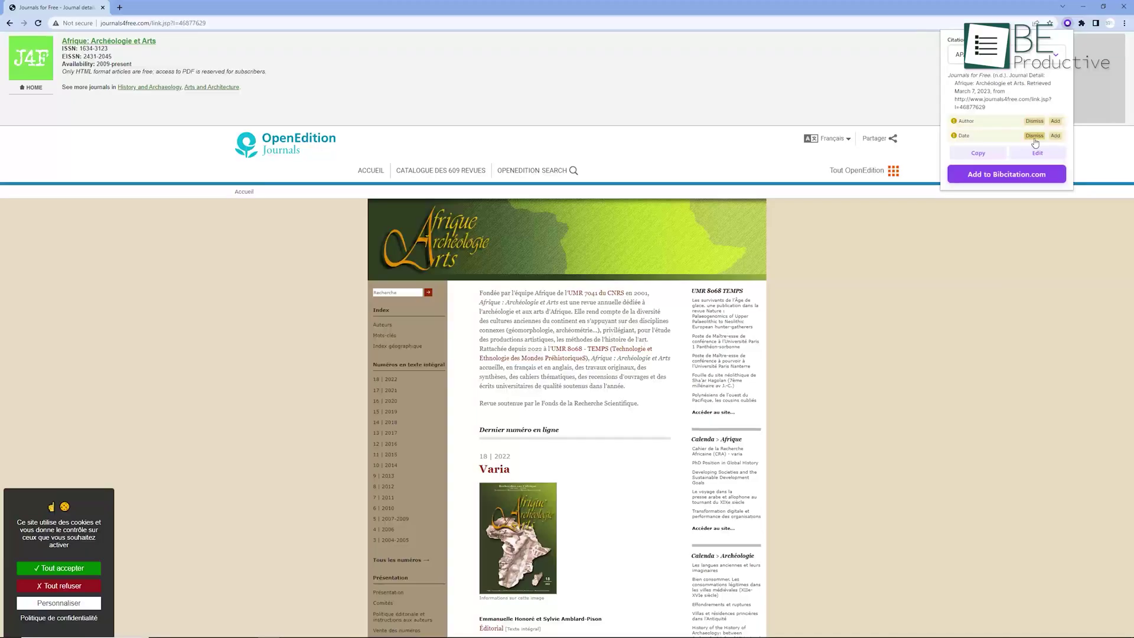
click(1056, 136)
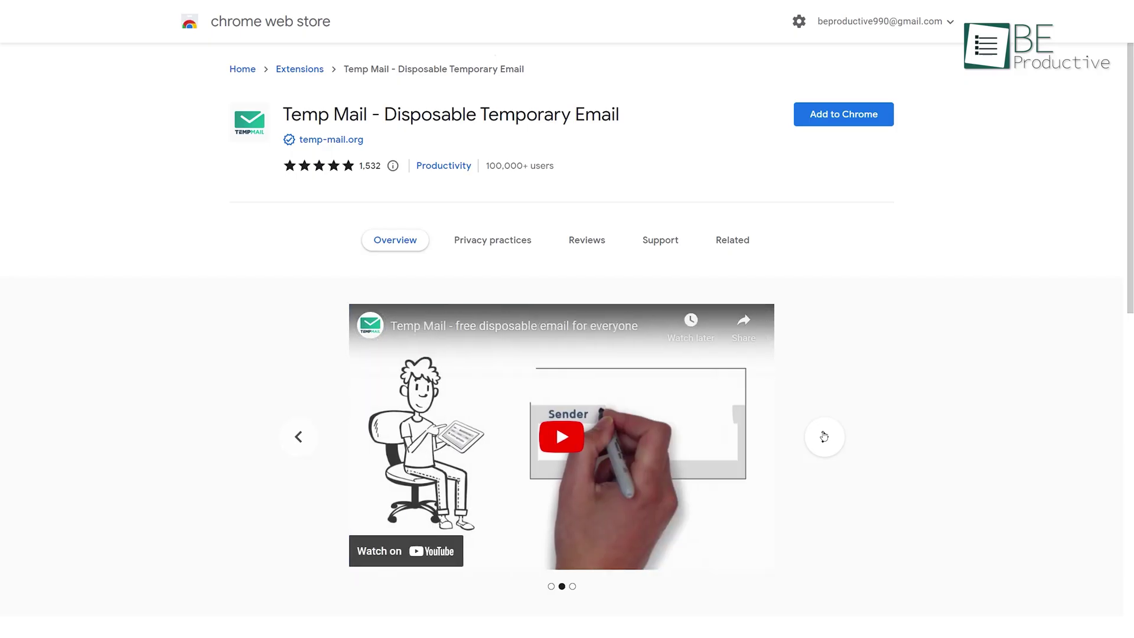
Install Temp Mail and generate several fresh disposable email addresses from its popup.
click(823, 436)
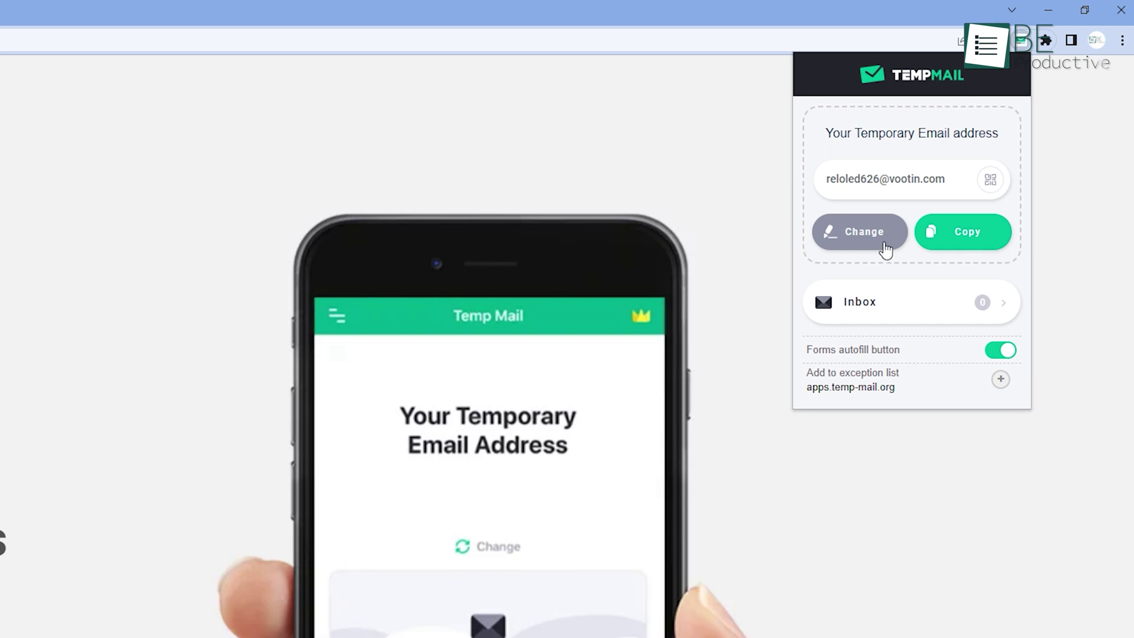
click(885, 244)
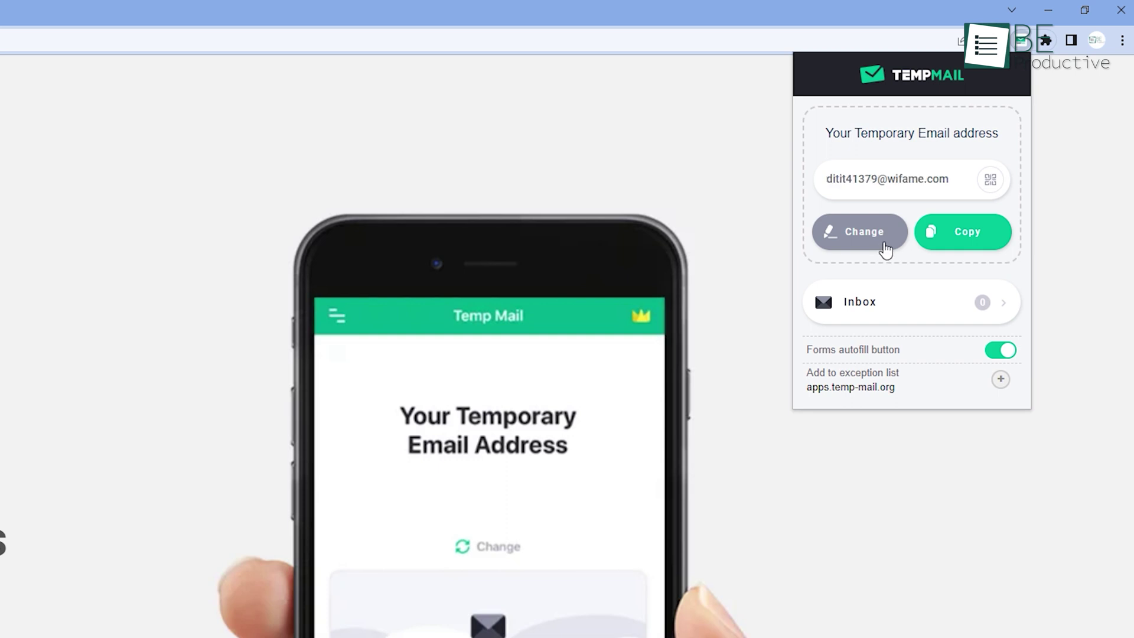
click(885, 244)
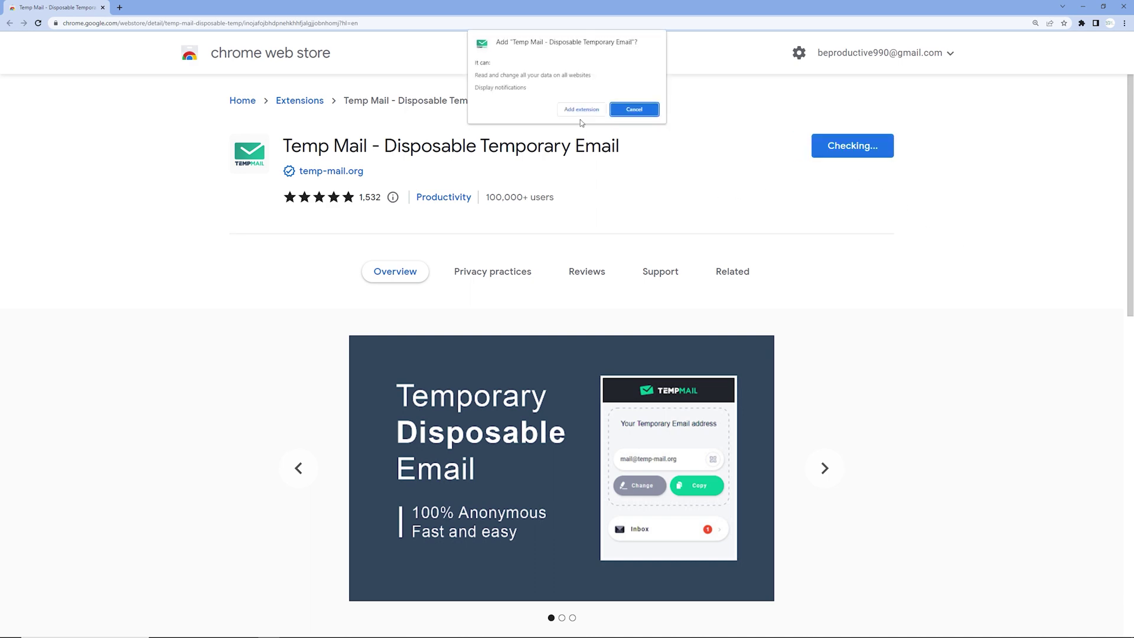
click(589, 109)
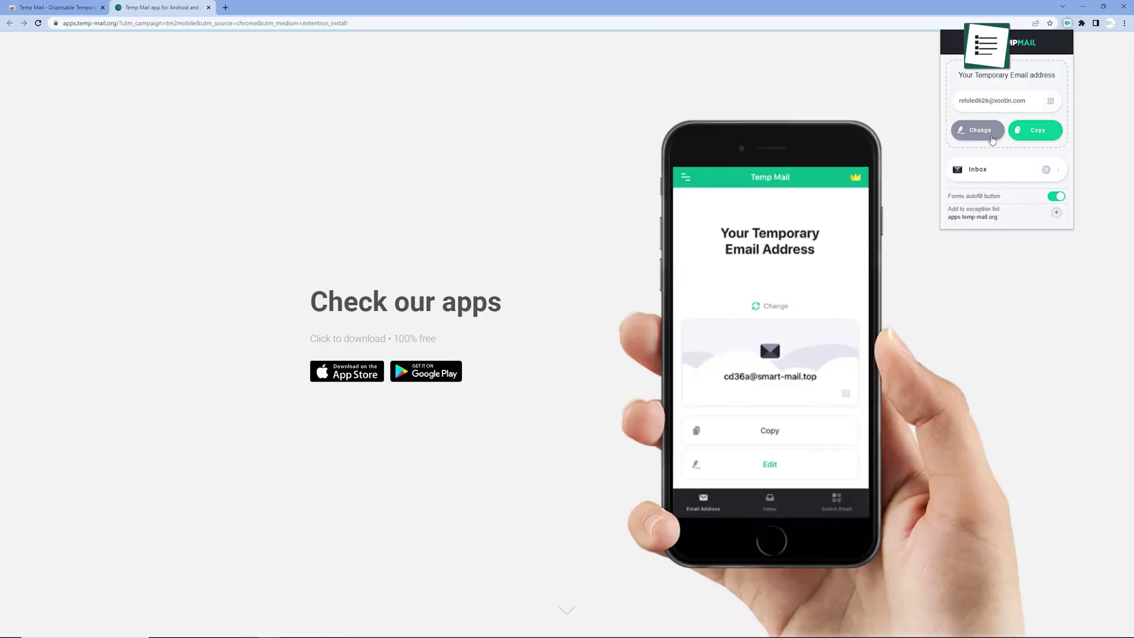
click(992, 139)
click(992, 138)
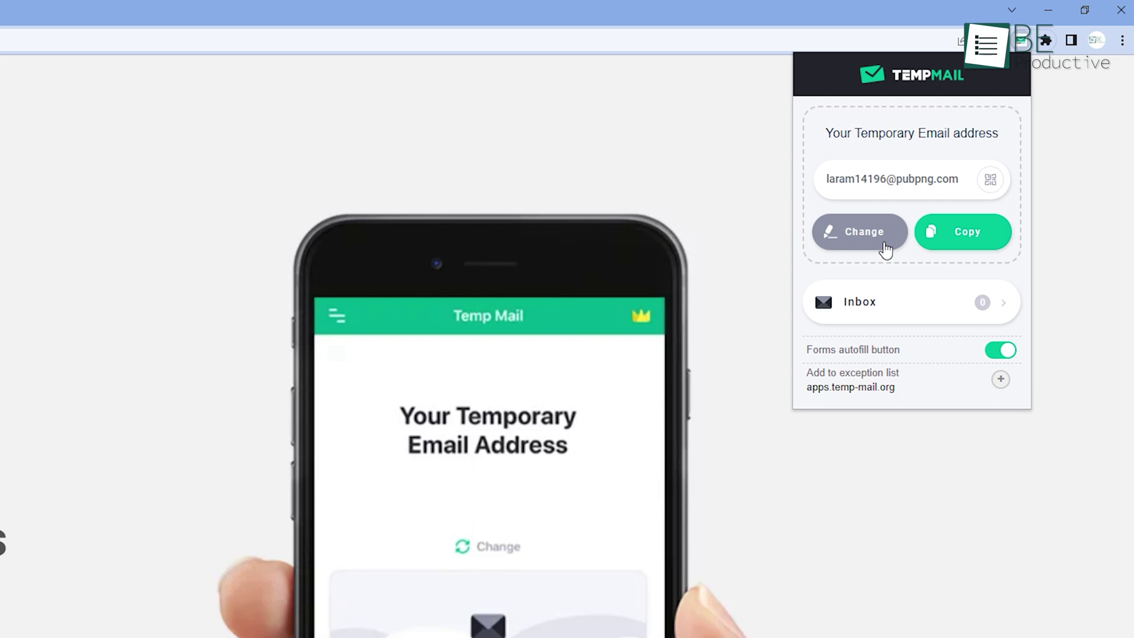
click(884, 247)
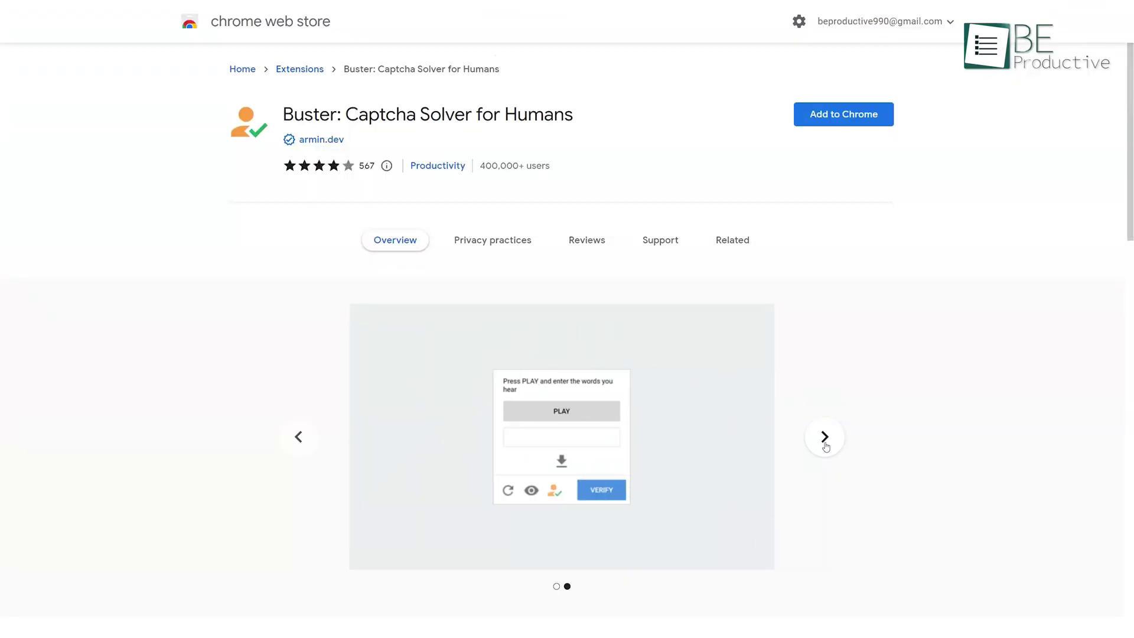
Add Buster to Chrome, tick I'm not a robot, and switch the car-picture captcha to Buster's audio challenge.
click(825, 437)
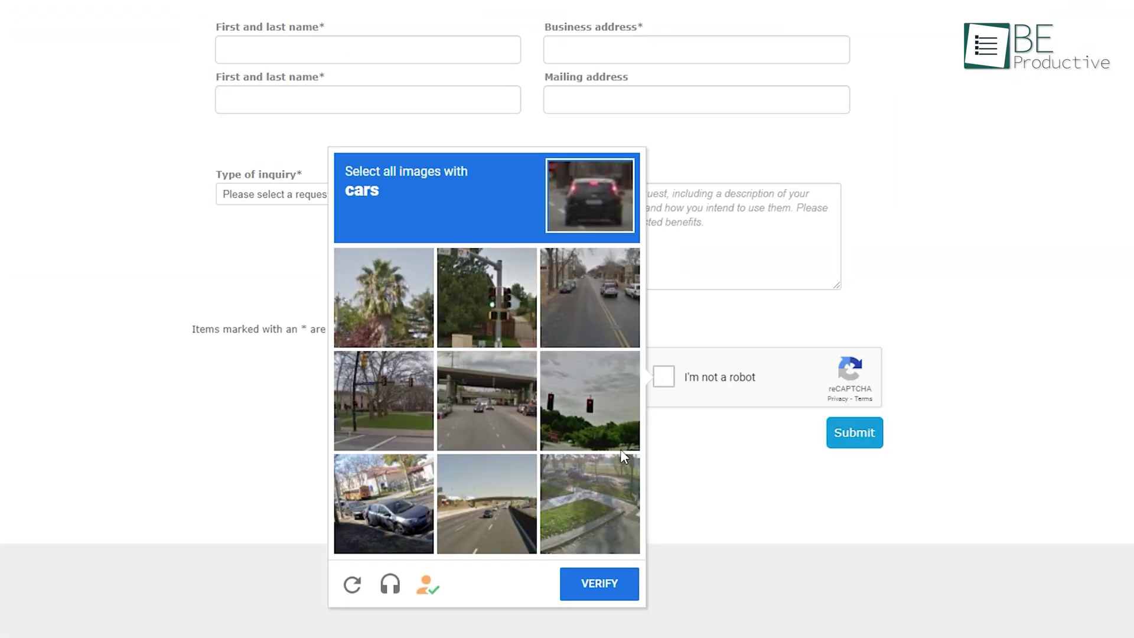
click(427, 587)
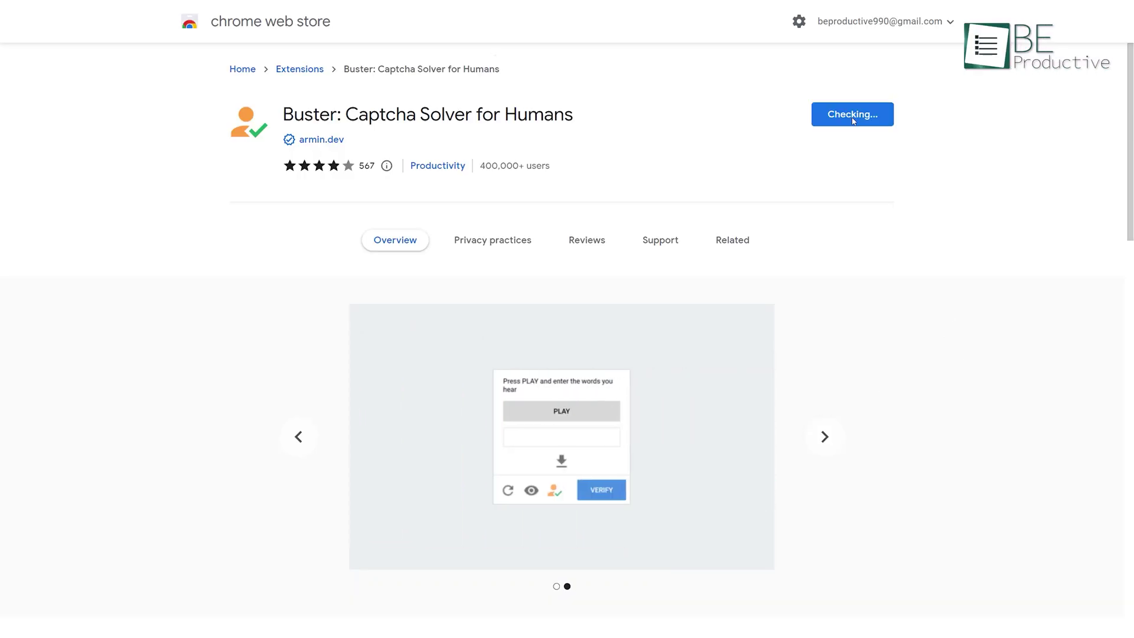
click(659, 94)
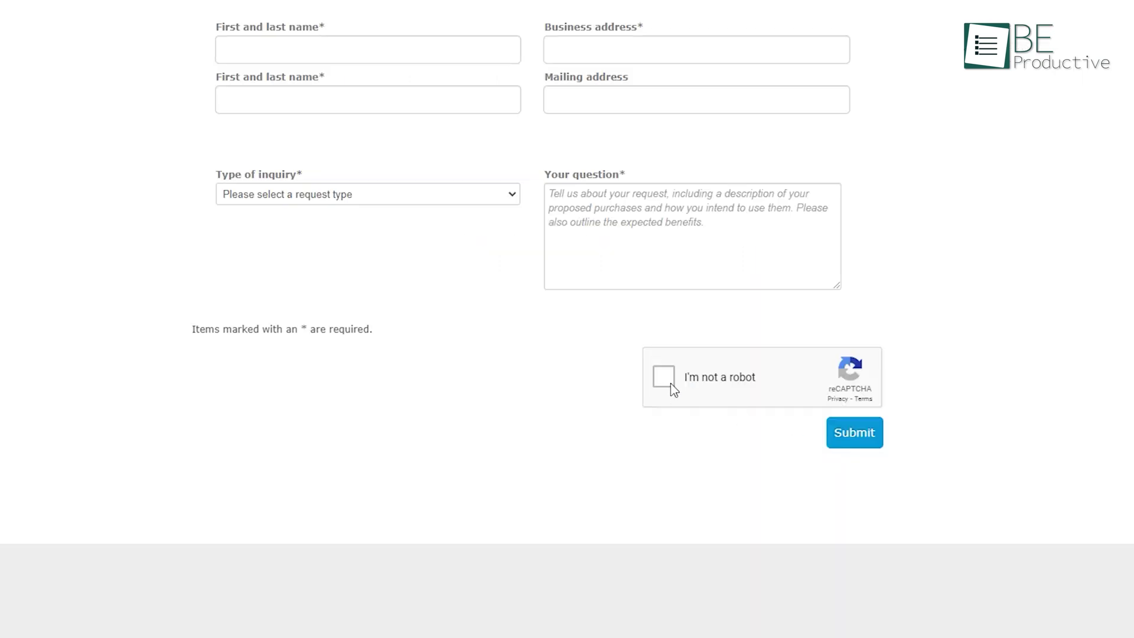
click(671, 383)
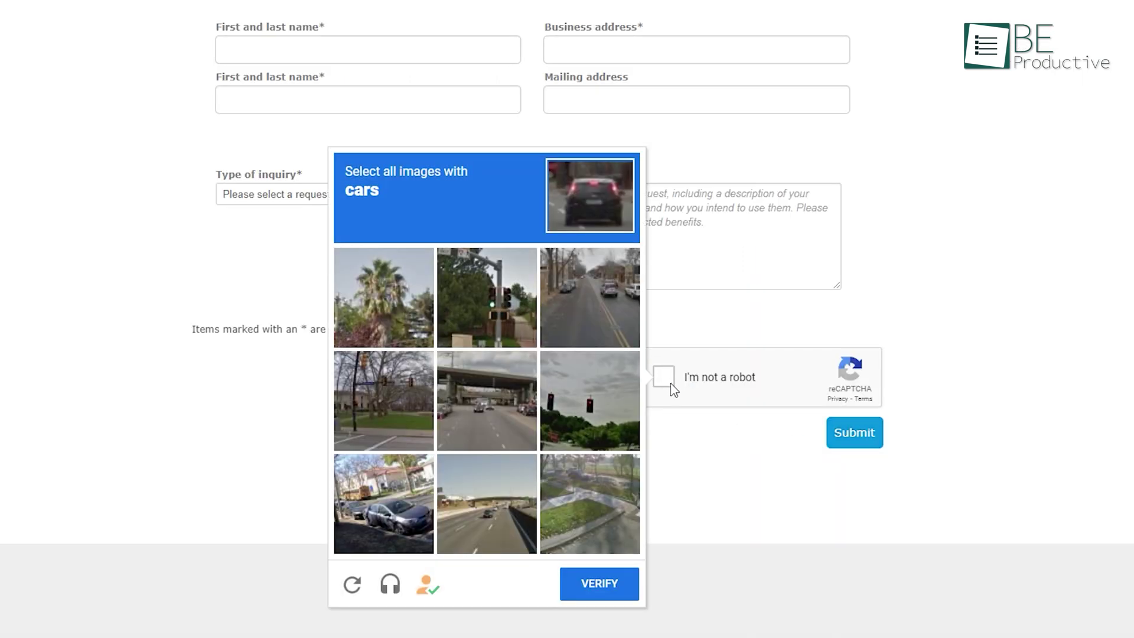
click(429, 585)
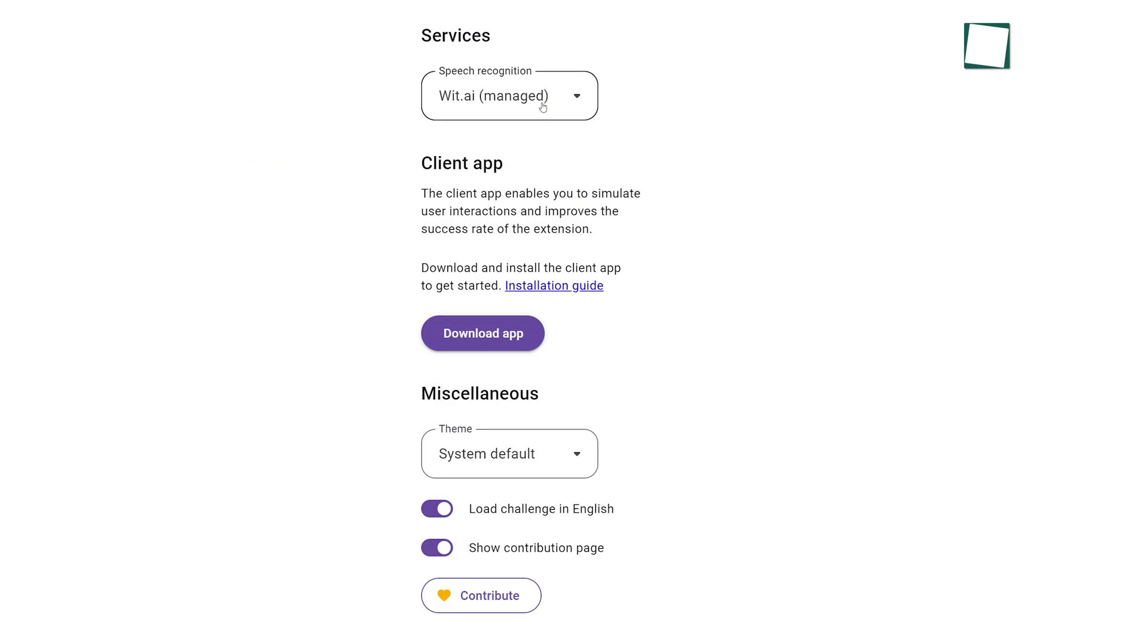
Show the Speech recognition services list: Wit.ai (managed), Google Cloud, IBM Watson and Microsoft Azure.
click(541, 101)
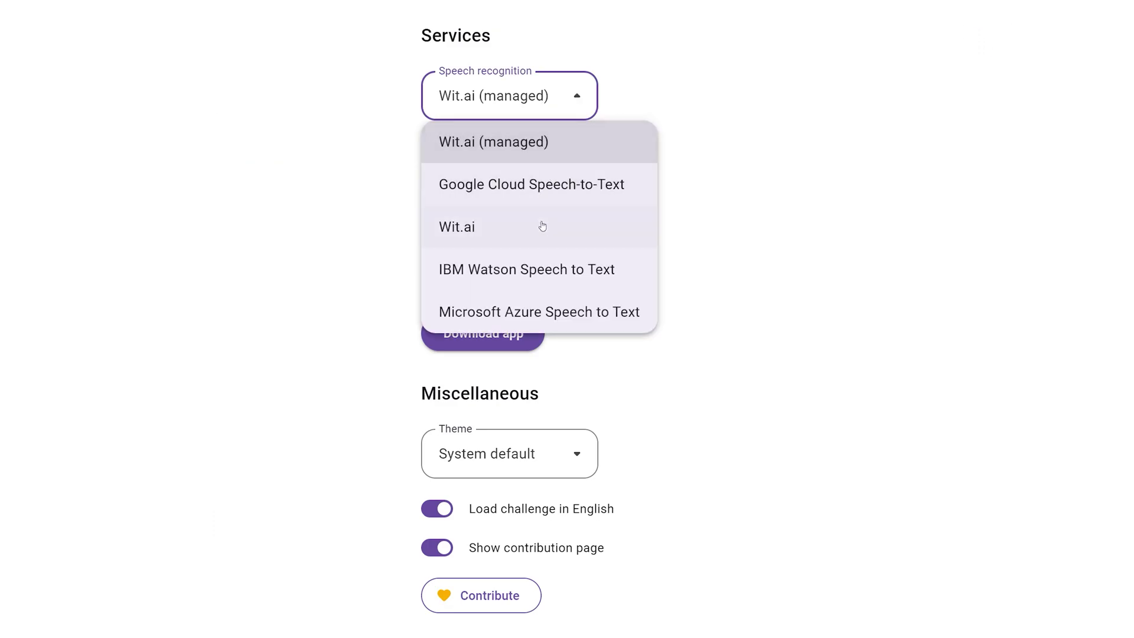